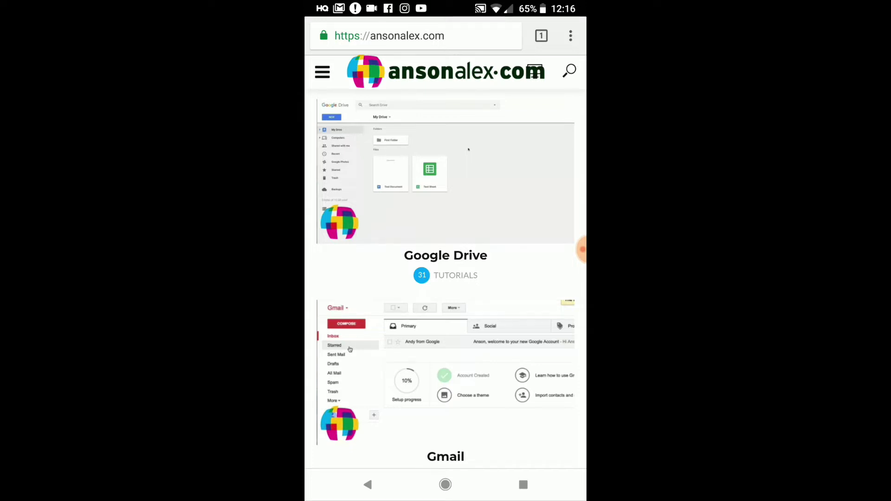
Expand the recorder bubble, then leave Chrome's ansonalex.com page for the home screen.
click(582, 251)
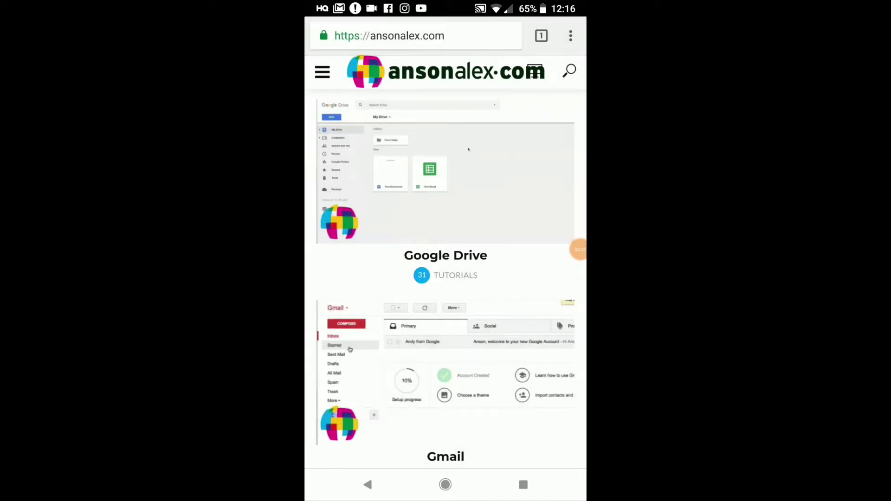
click(446, 485)
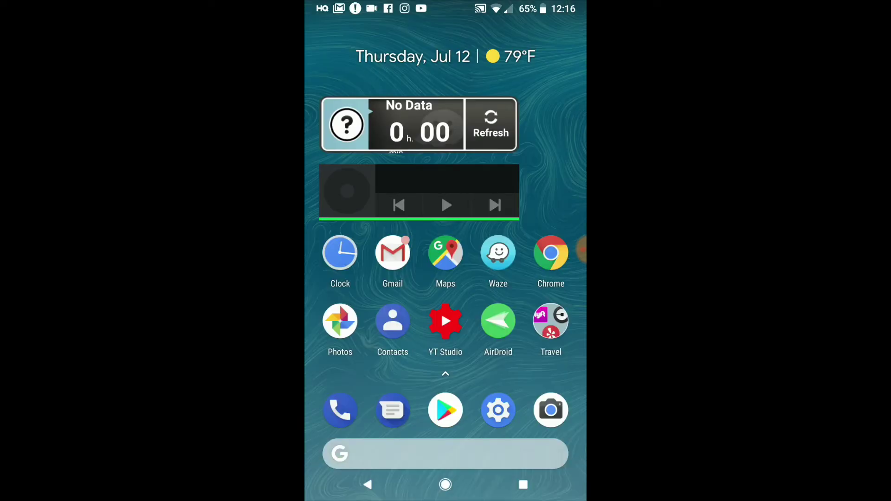
Search the Play Store for 'du re' and open the DU Recorder listing.
click(446, 410)
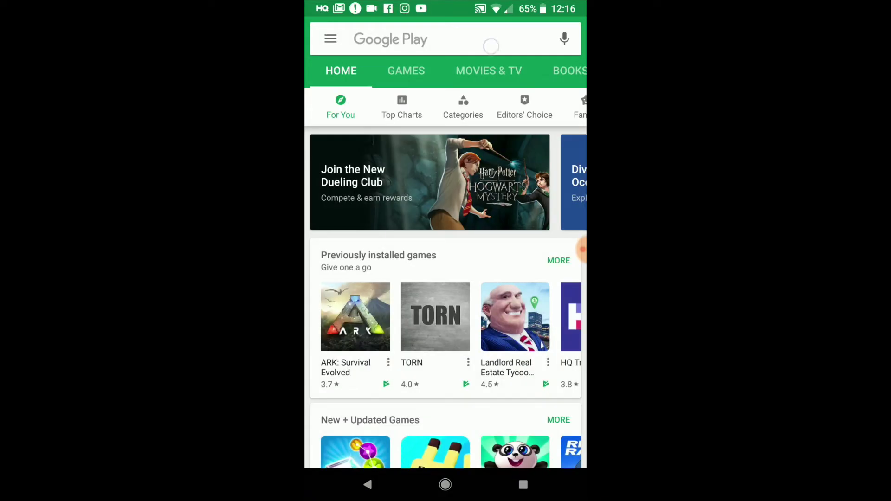
click(491, 46)
text(su)
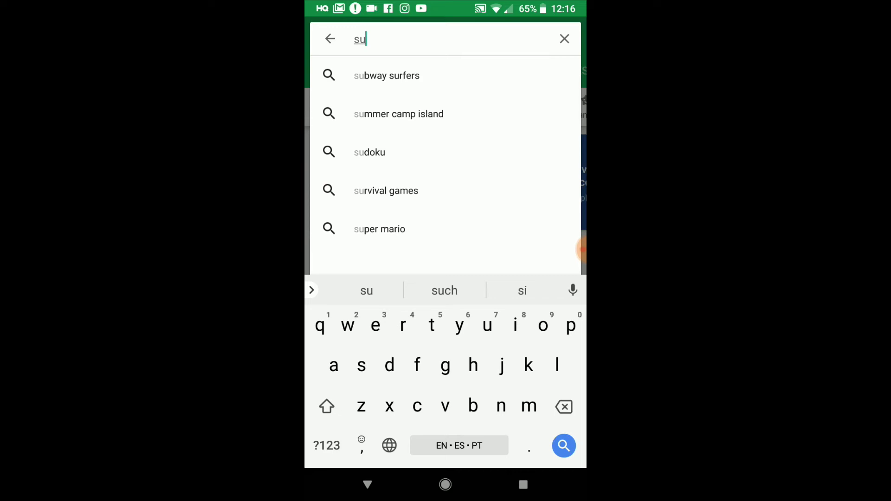
key(BackSpace)
key(BackSpace)
text(d)
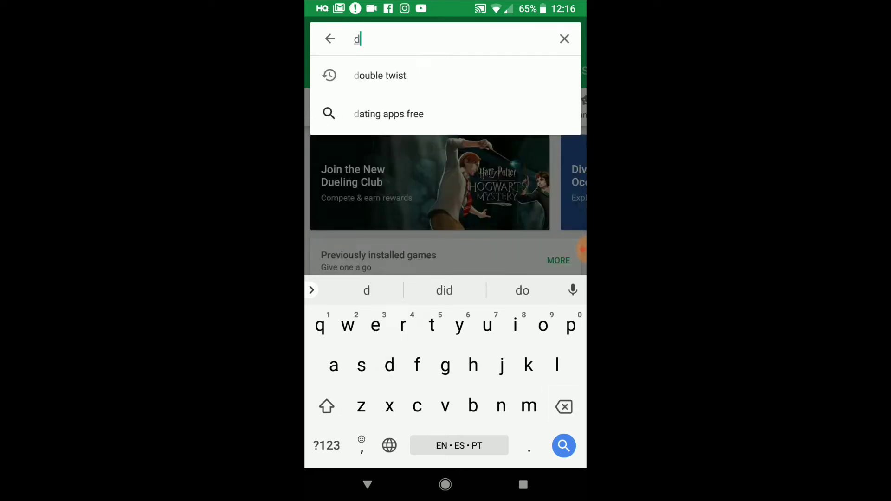
text(u)
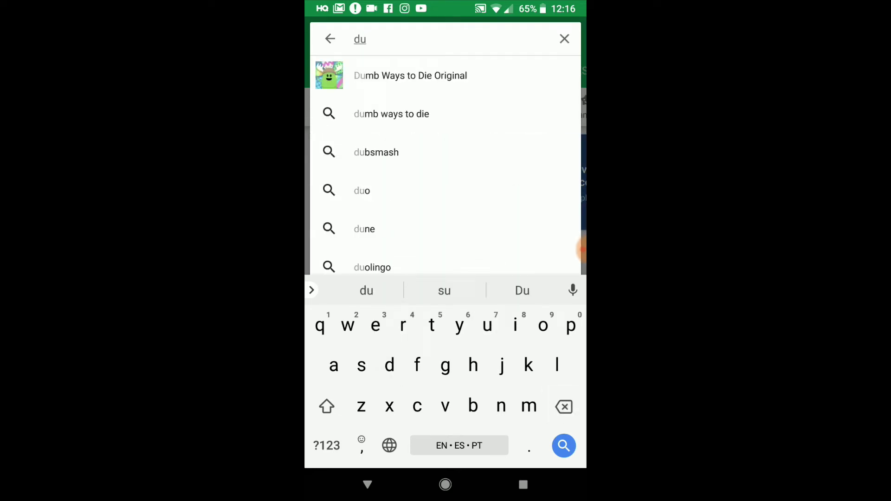
text( re)
click(418, 75)
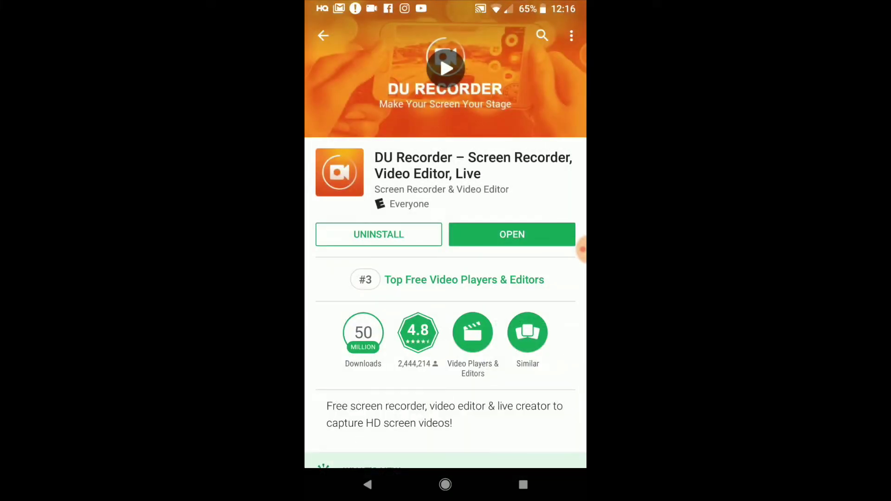
Launch DU Recorder from its Play Store page and expand the floating bubble.
click(515, 235)
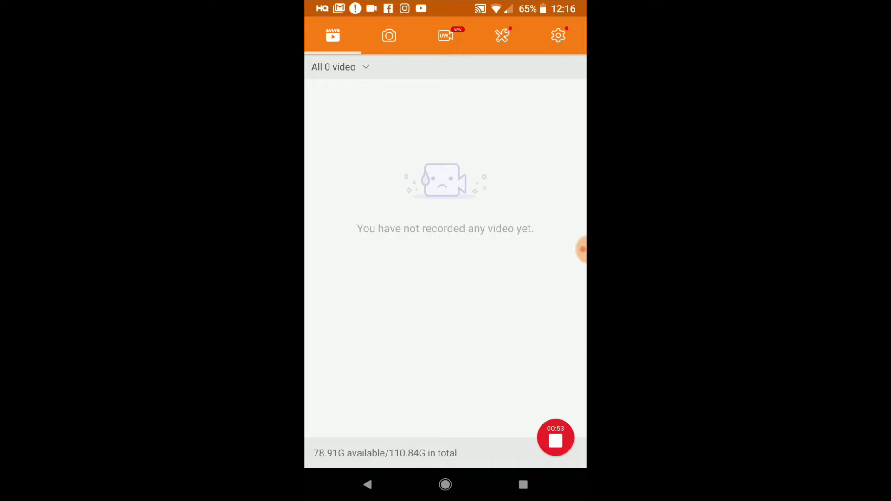
click(581, 249)
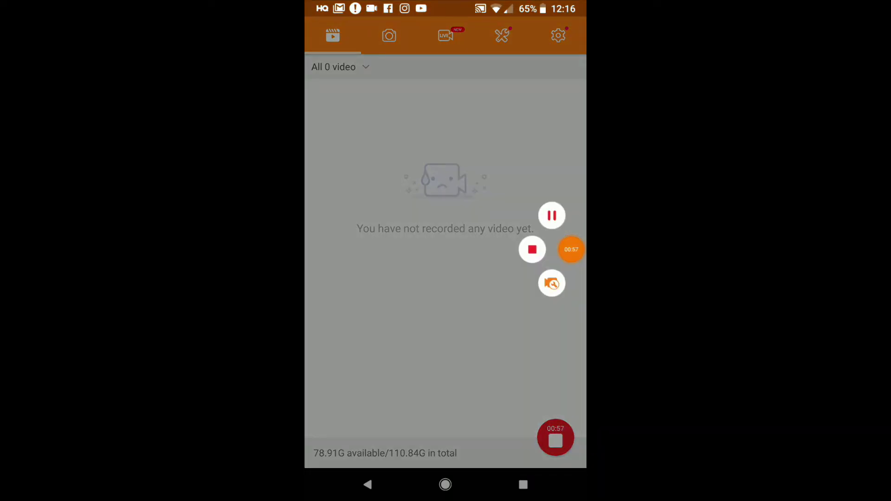
Turn on the floating screenshot shortcut in the recording toolbox.
click(552, 284)
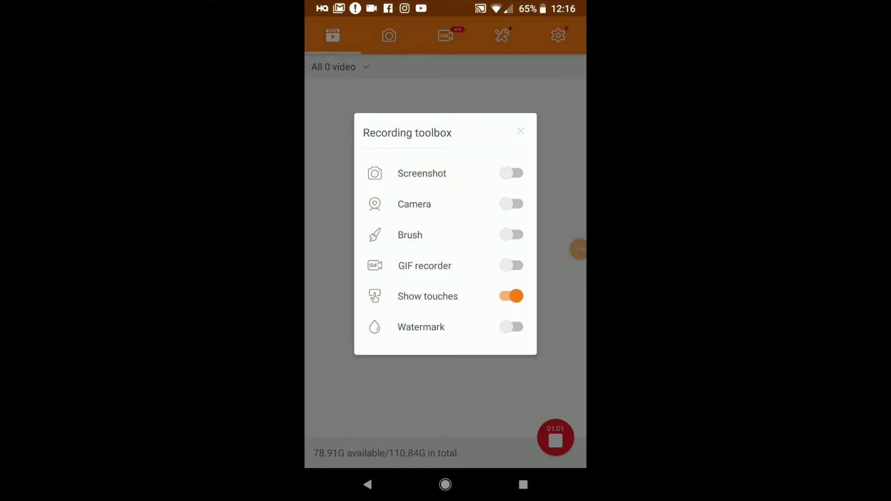
click(515, 180)
click(506, 174)
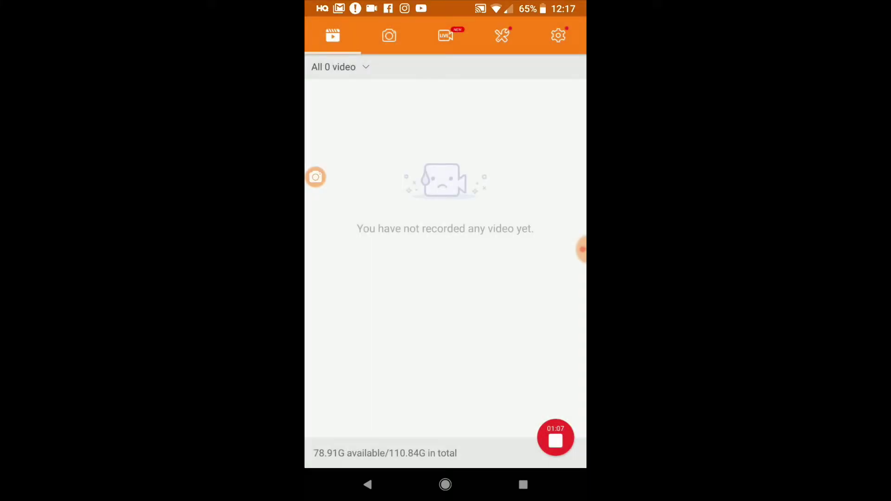
Enable the front-camera overlay in the toolbox and switch the screenshot shortcut back off.
click(583, 250)
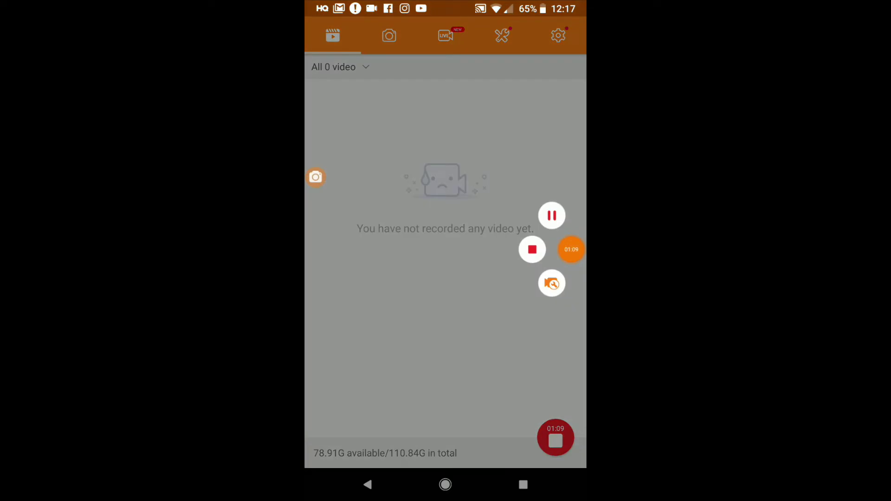
click(552, 283)
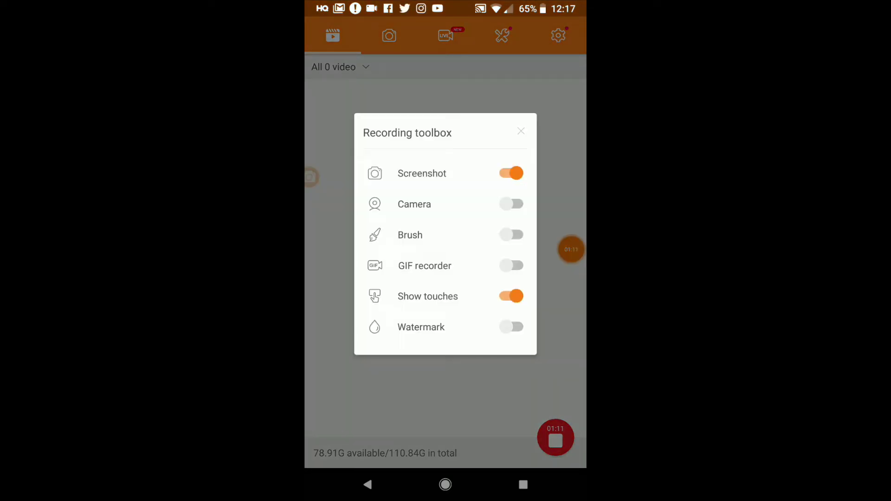
click(512, 205)
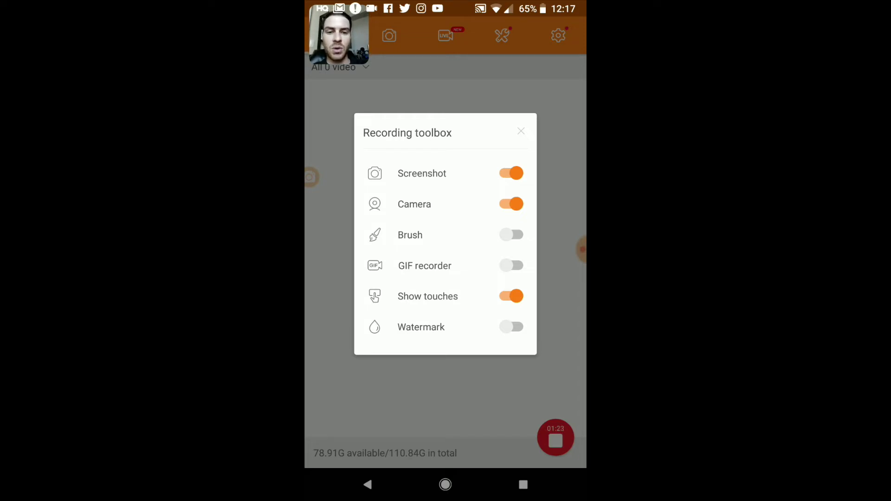
click(511, 204)
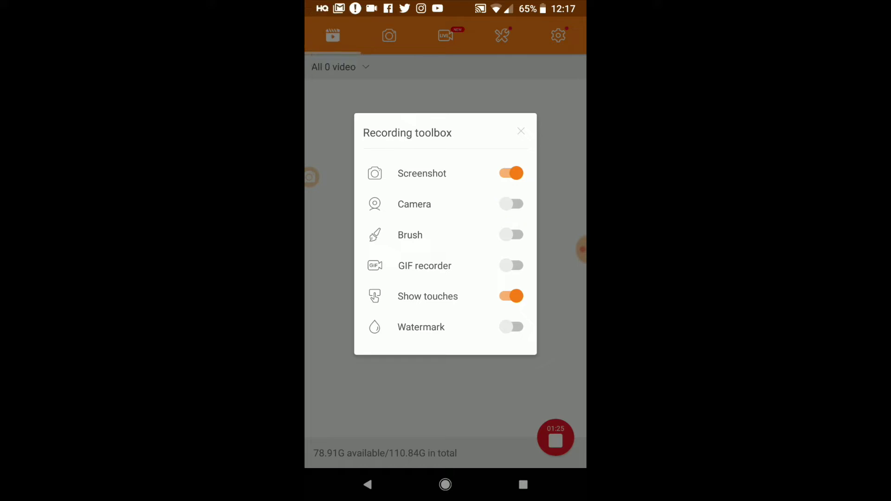
click(511, 203)
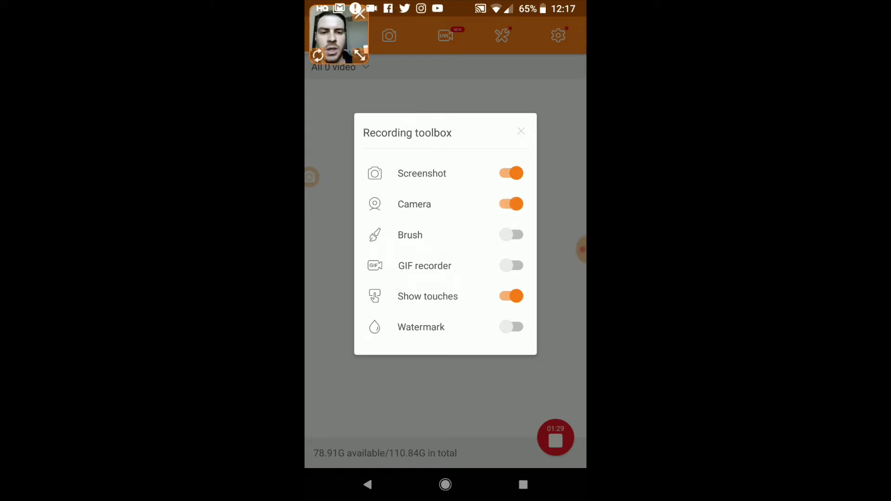
click(512, 174)
Turn on the brush, sketch a loop and a triangle, clear them, and expand the bubble.
click(511, 234)
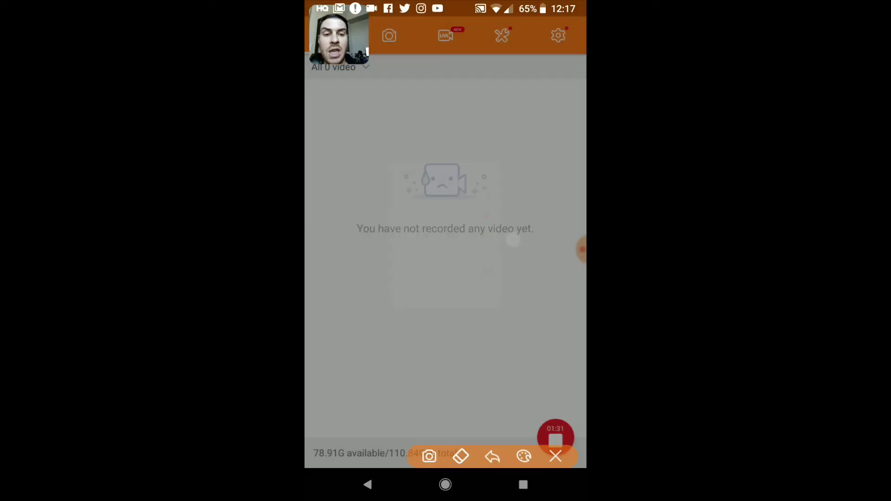
mouse_move(443, 307)
mouse_down()
mouse_move(443, 337)
mouse_move(364, 330)
mouse_up()
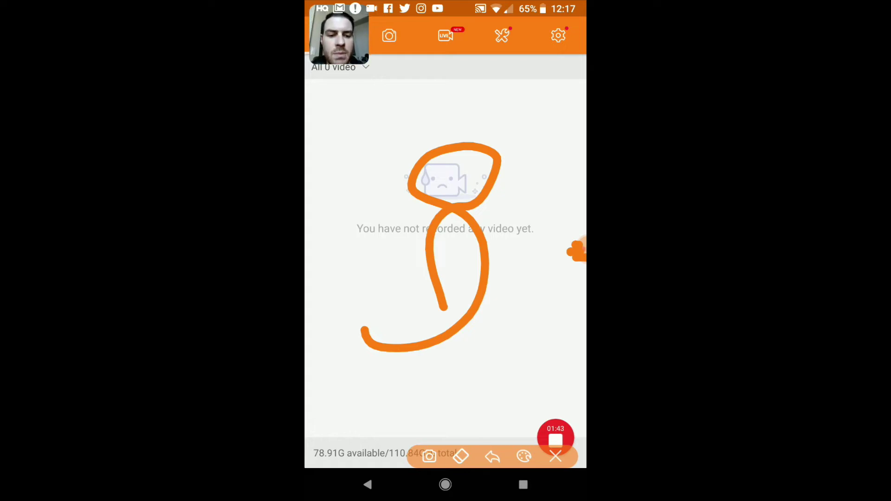
mouse_move(486, 424)
mouse_down()
mouse_move(483, 376)
mouse_move(451, 398)
mouse_move(515, 370)
mouse_move(525, 325)
mouse_up()
click(555, 457)
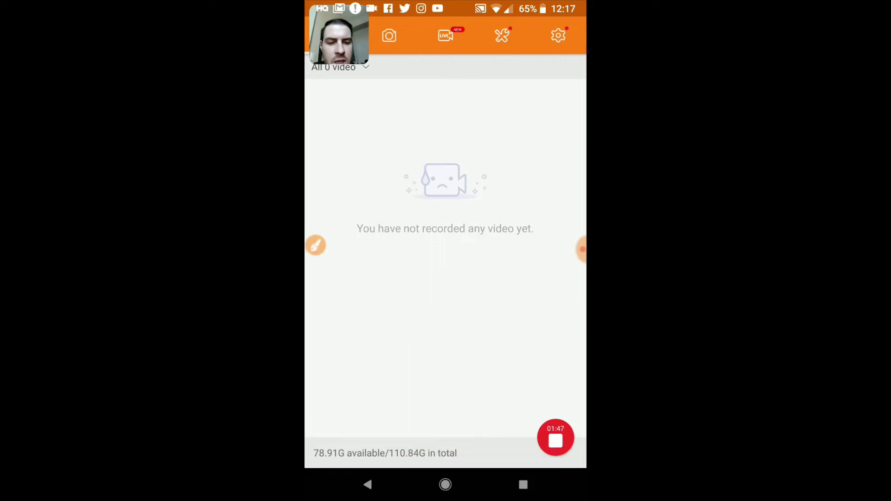
click(582, 249)
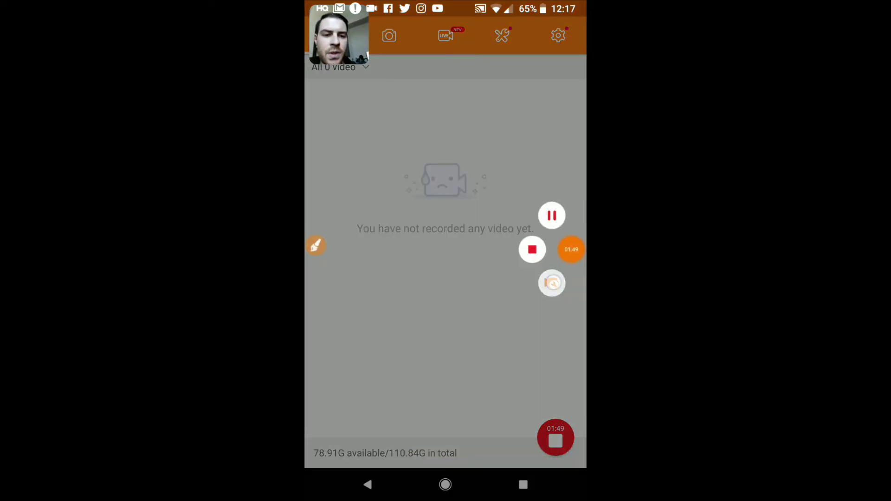
Open the recording toolbox and close it again, leaving the empty video list showing.
click(552, 284)
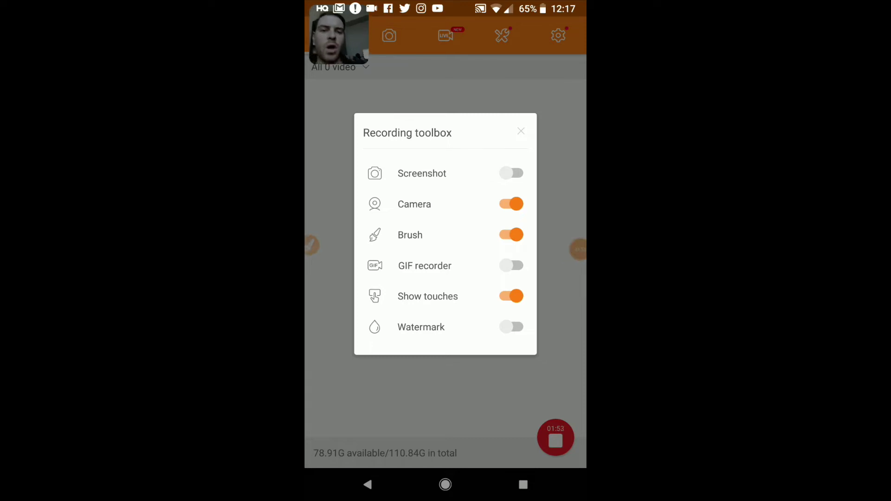
key(Escape)
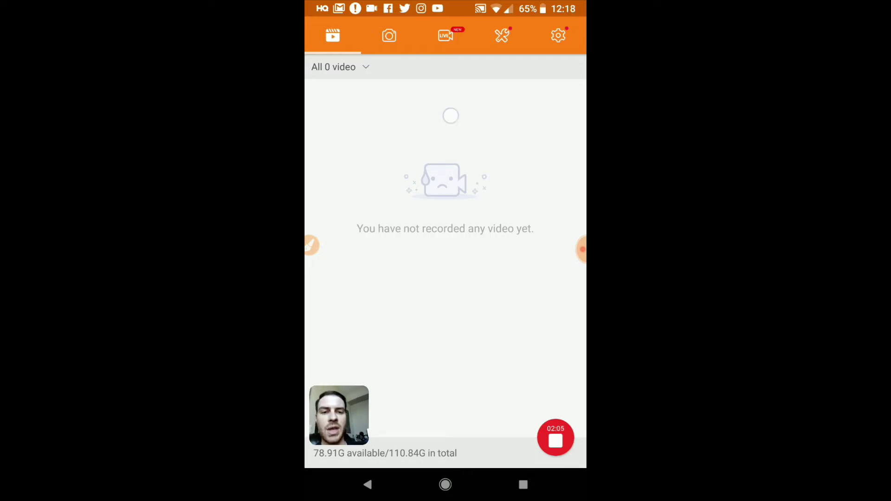
Browse the video filters, screenshots and tools tabs, ending on settings showing 720p resolution.
click(448, 73)
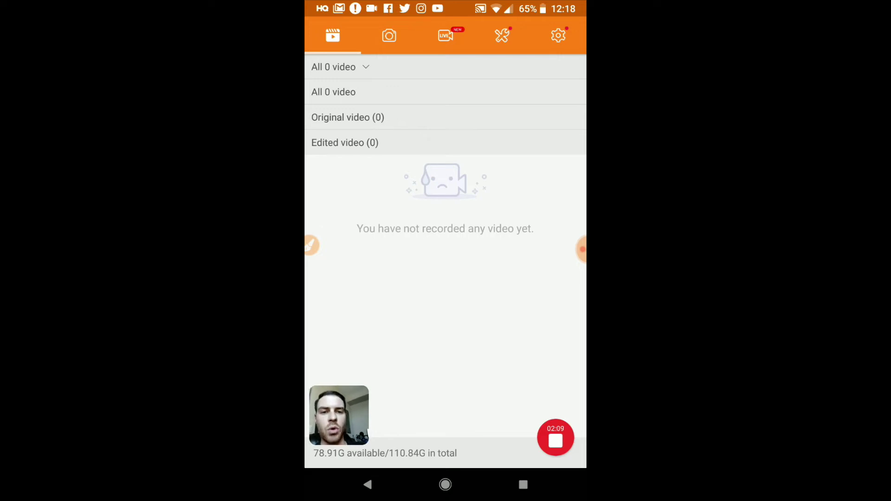
click(389, 36)
click(389, 36)
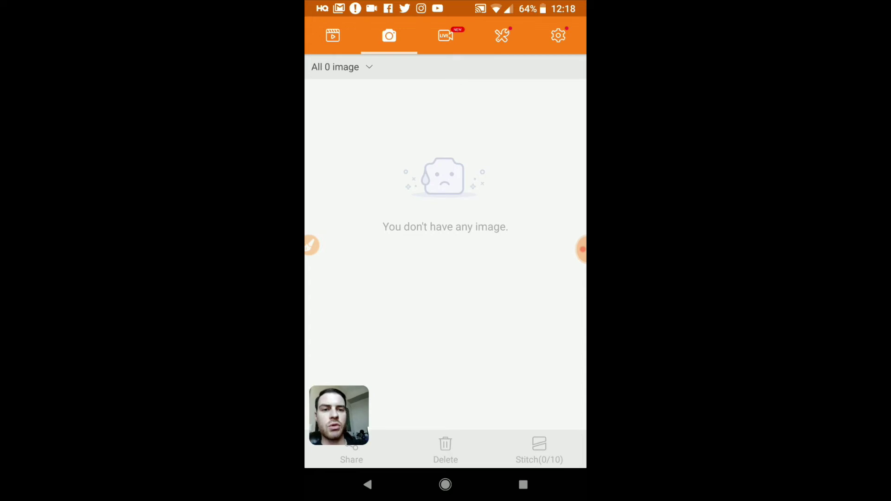
click(501, 35)
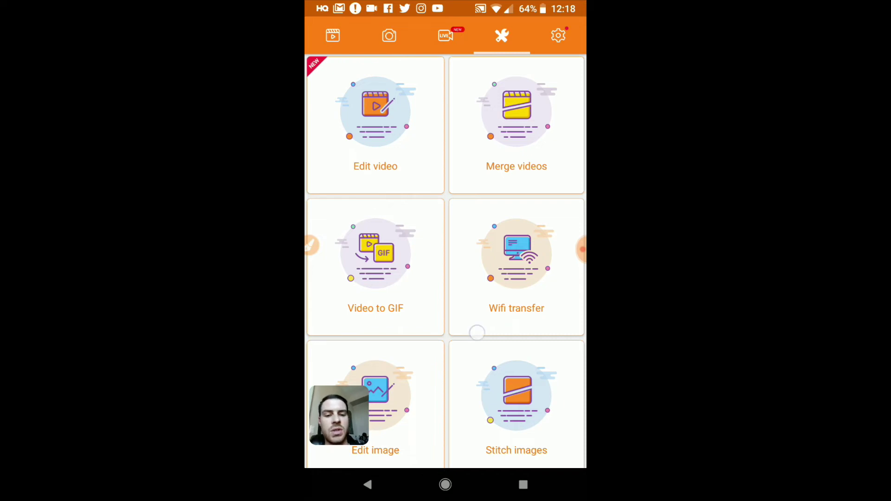
drag(477, 332, 499, 216)
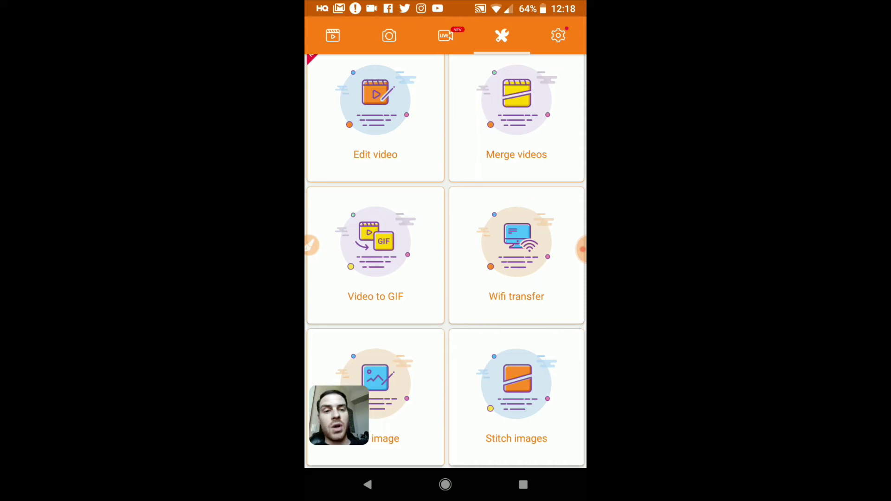
click(559, 36)
drag(491, 289, 505, 212)
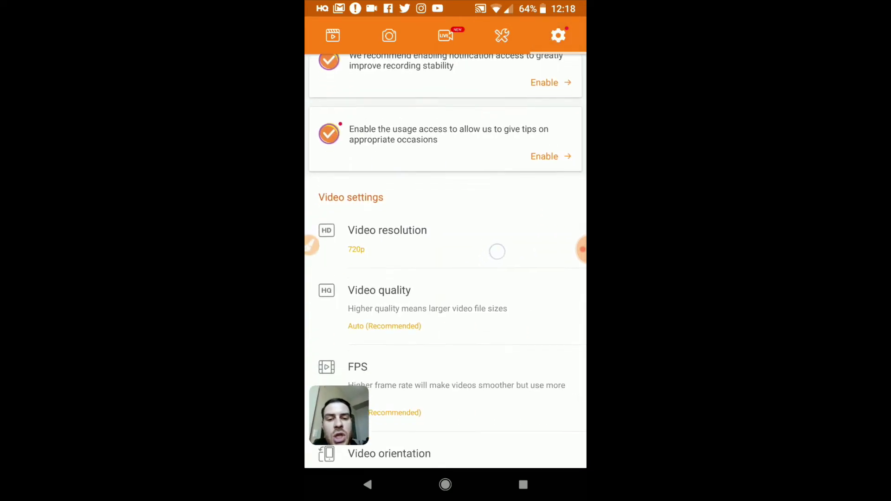
Check the Video resolution options and keep the resolution at 720p.
click(388, 195)
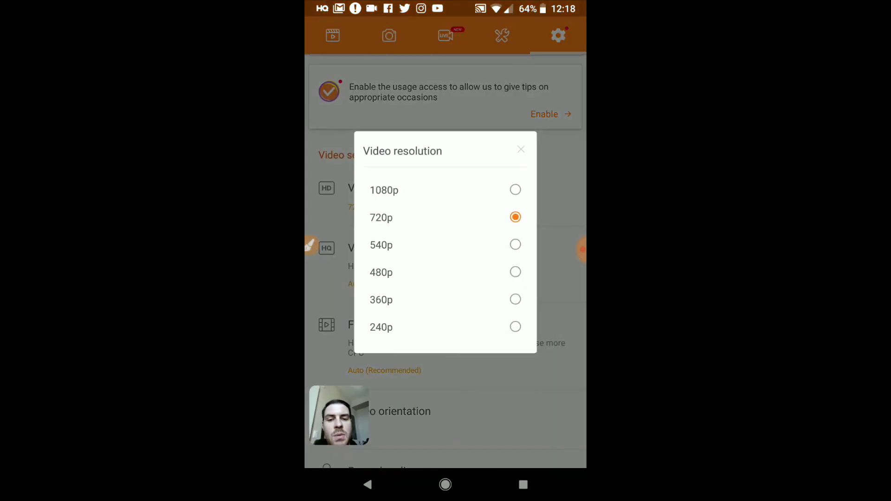
click(513, 145)
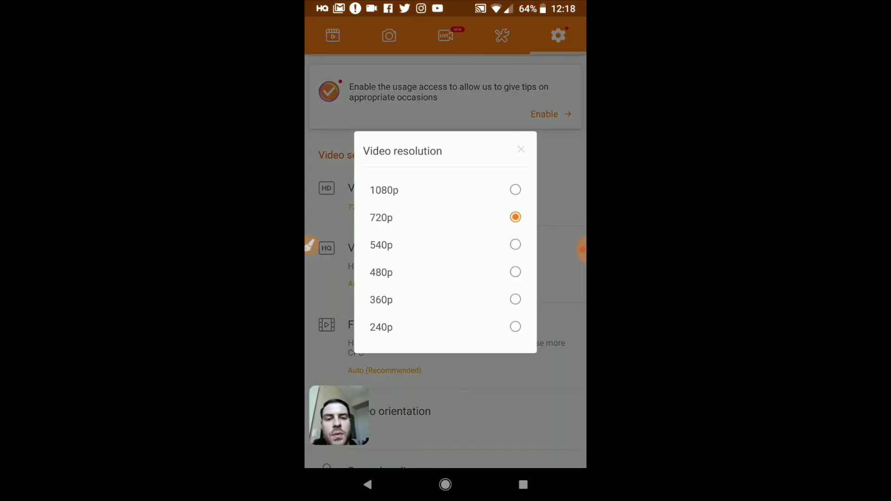
click(518, 159)
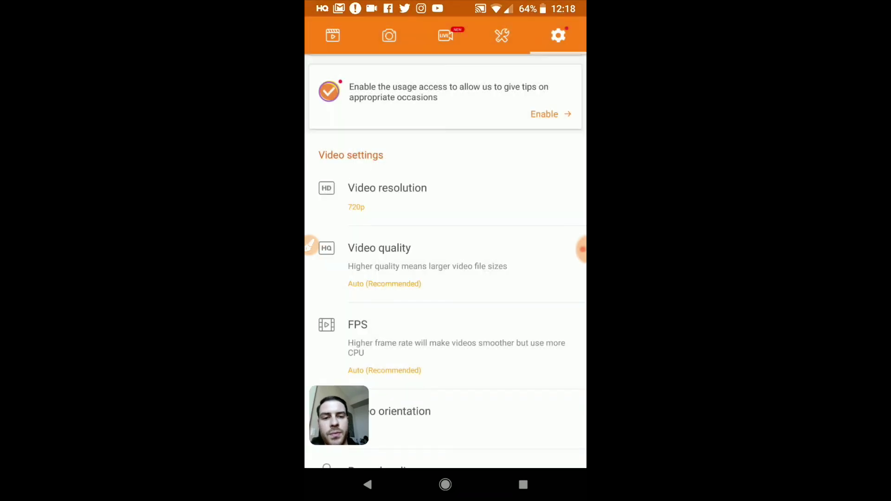
drag(500, 278, 509, 198)
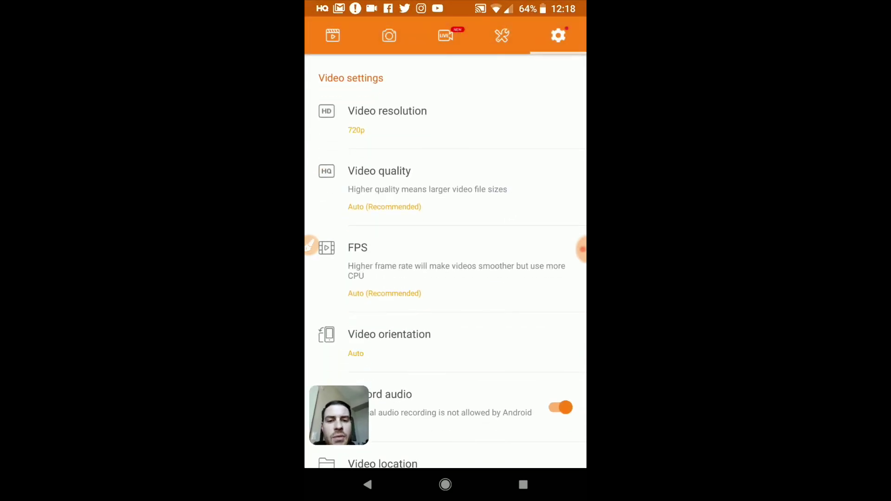
drag(504, 272, 503, 191)
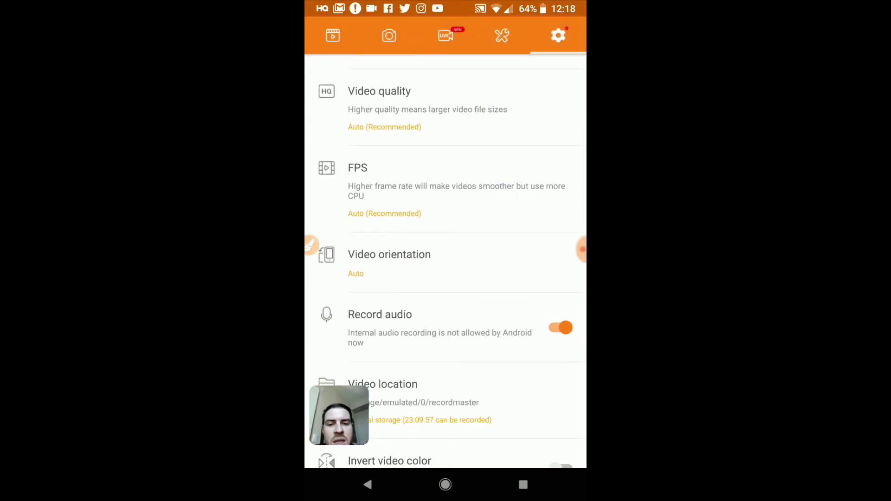
drag(482, 306, 487, 254)
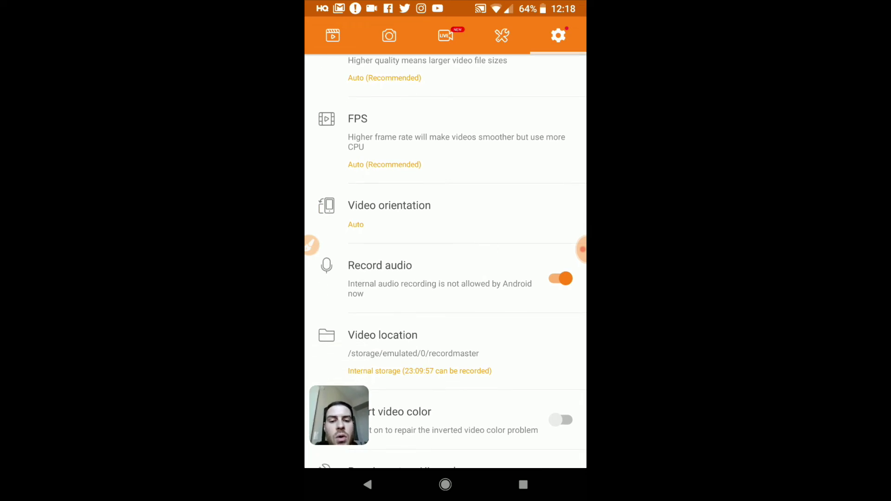
drag(475, 352, 474, 289)
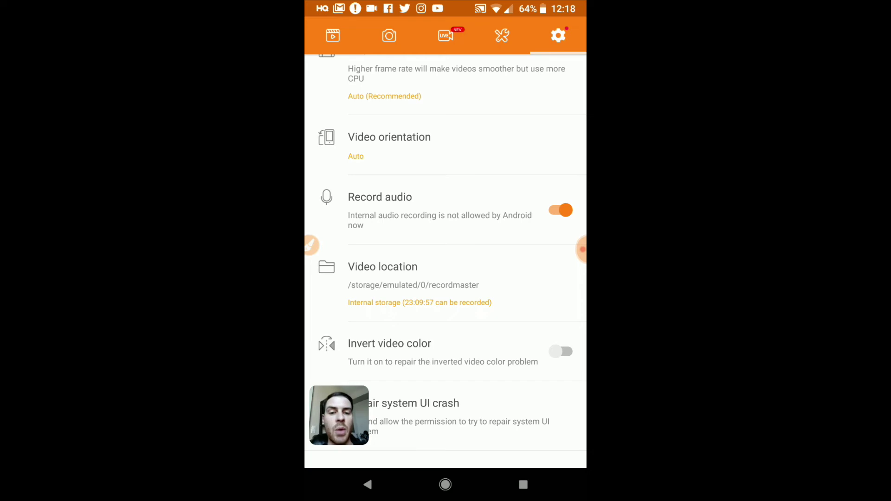
drag(493, 333, 493, 261)
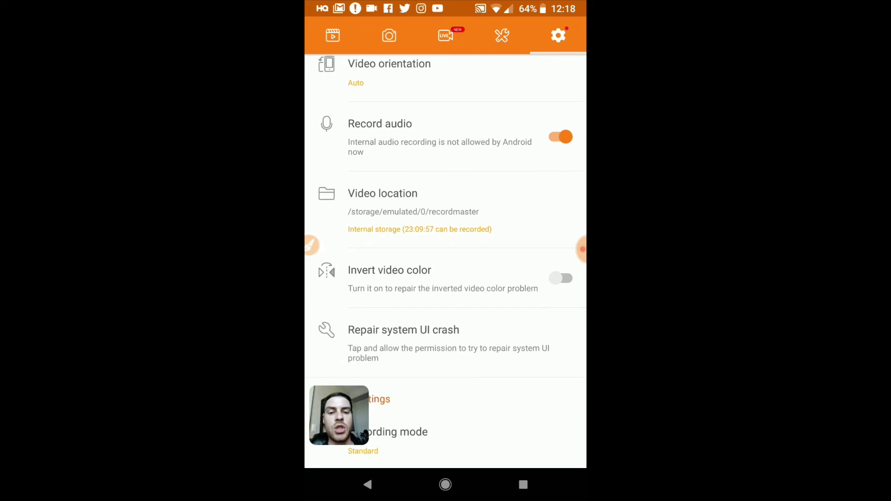
drag(492, 328, 496, 270)
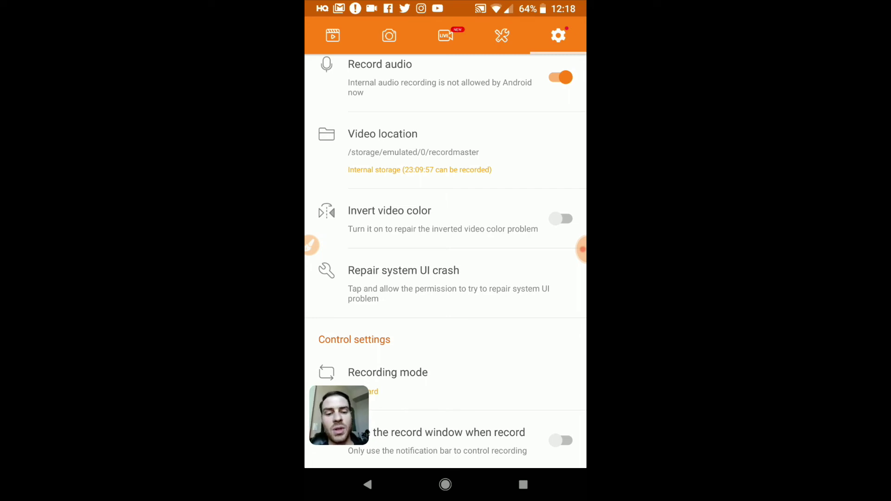
drag(467, 324, 510, 139)
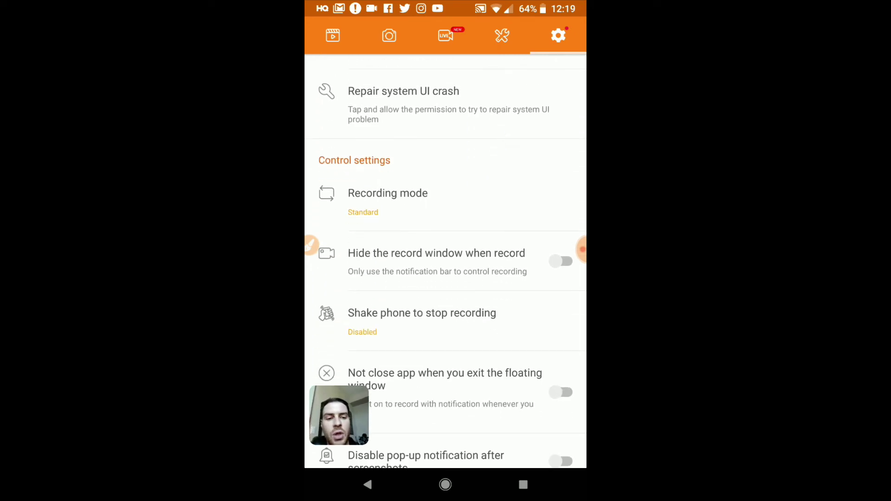
Expand the recording controls over the settings, then tap away to dismiss them.
click(572, 249)
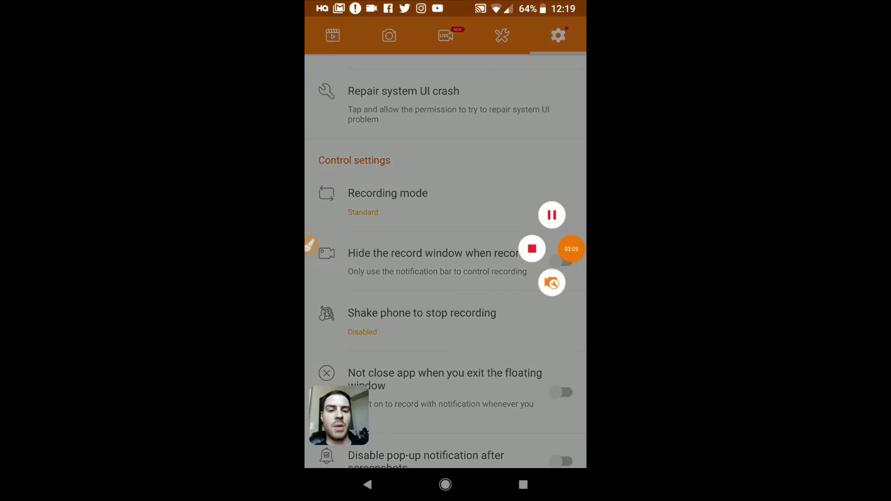
click(465, 207)
drag(466, 334, 465, 133)
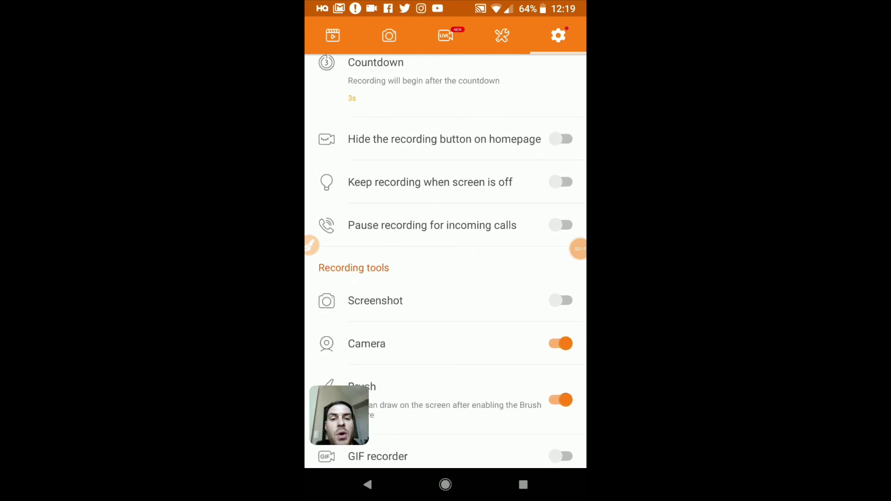
drag(461, 282, 502, 120)
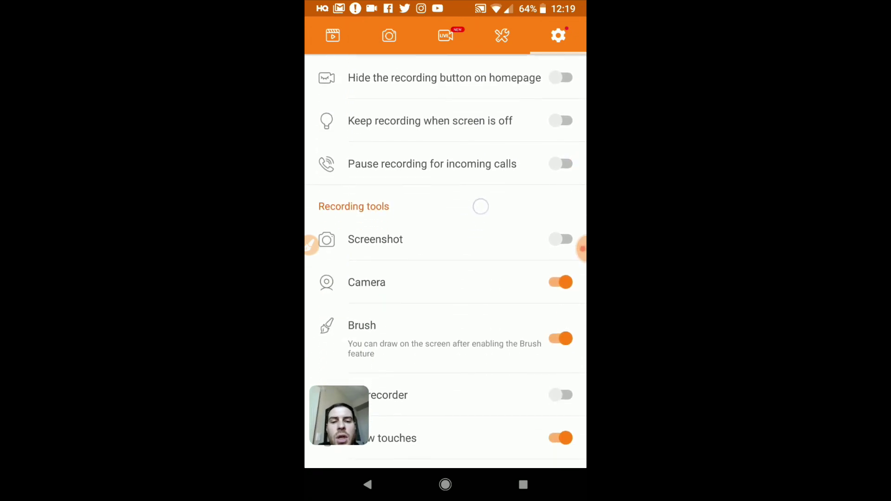
drag(488, 292, 503, 123)
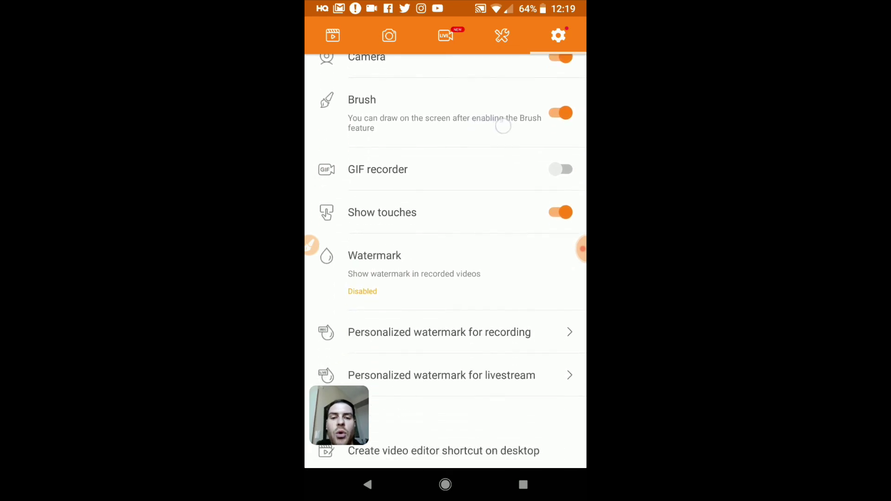
drag(509, 300, 509, 140)
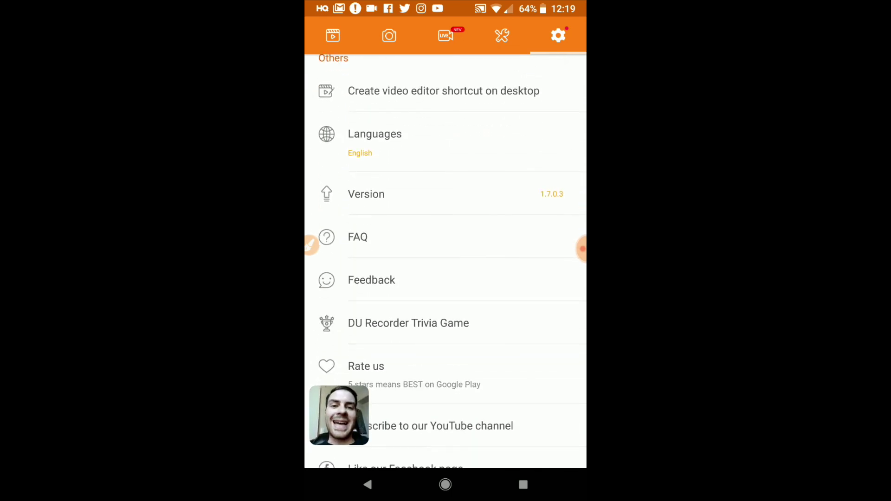
drag(471, 341, 474, 188)
drag(472, 139, 472, 299)
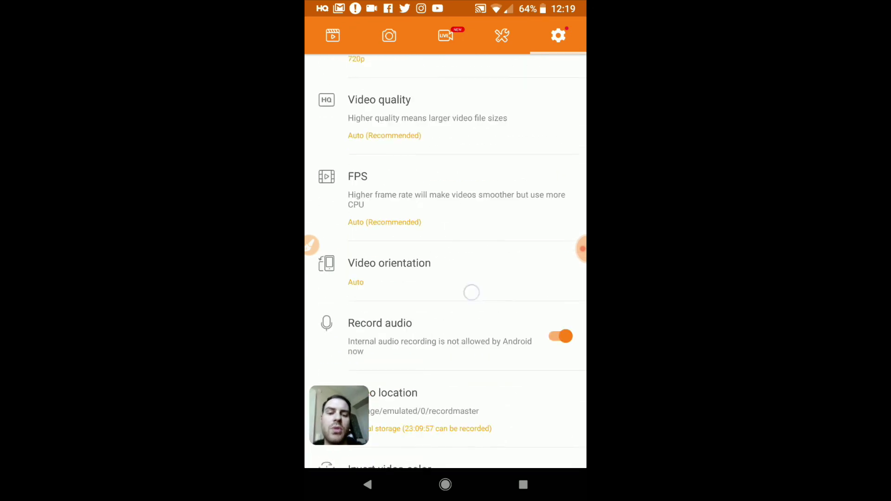